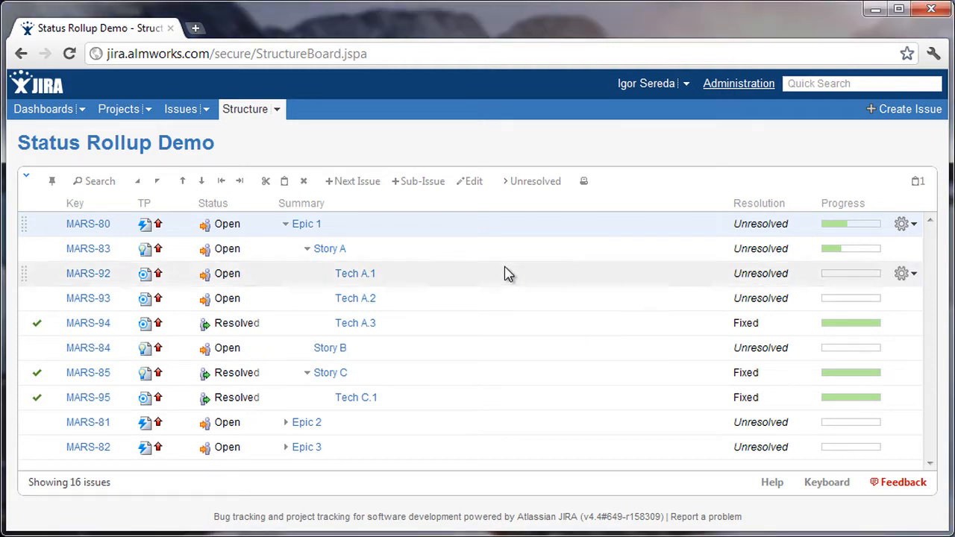
Start configuring a Status Rollup synchronizer in the synchronization settings of the Status Rollup Demo structure.
{"action": "left_click", "coordinate": [277, 109]}
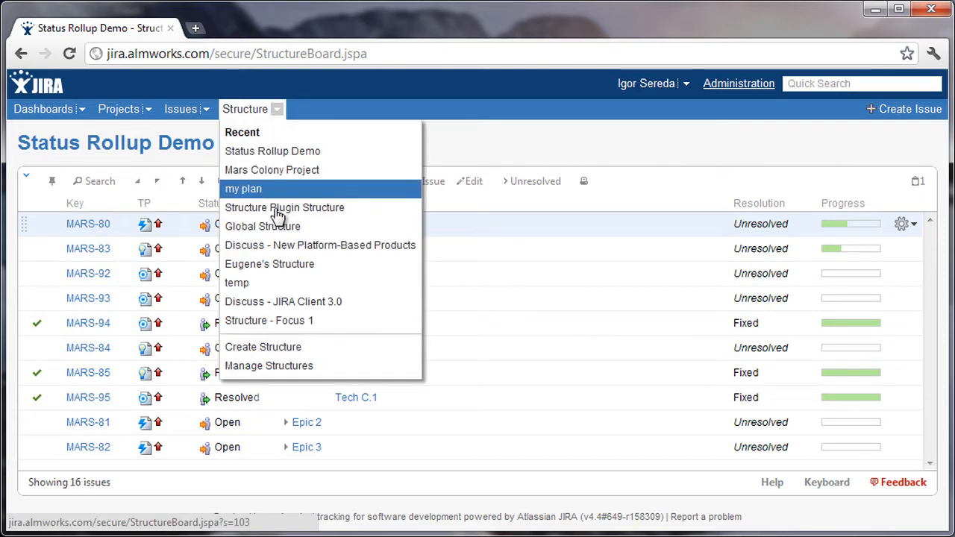
{"action": "left_click", "coordinate": [297, 366]}
{"action": "scroll", "coordinate": [386, 326], "scroll_direction": "up", "scroll_amount": 3}
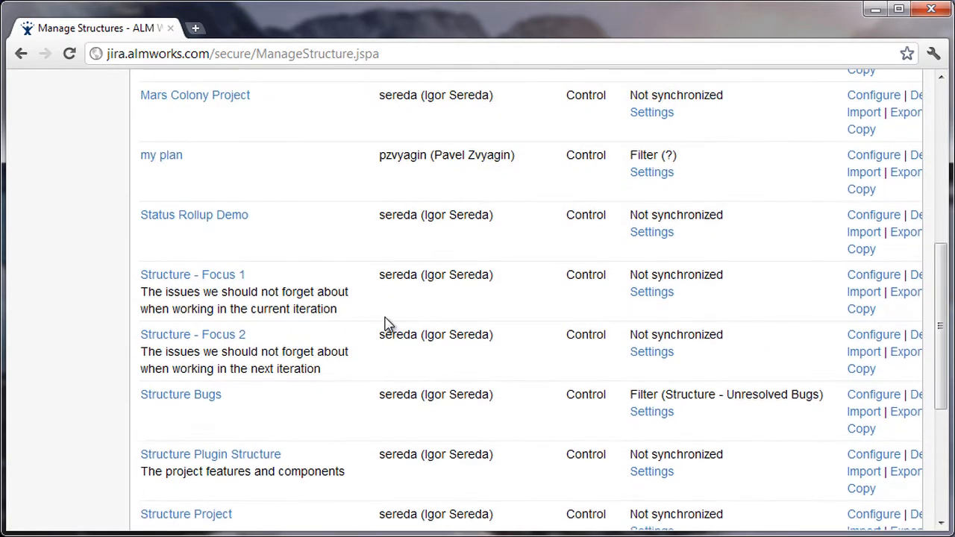
{"action": "left_click", "coordinate": [654, 240]}
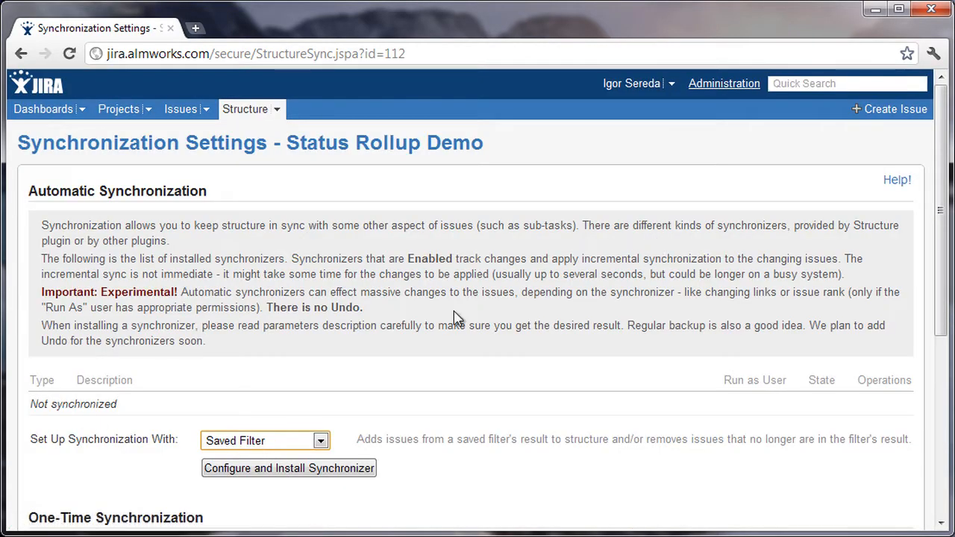
{"action": "left_click", "coordinate": [254, 442]}
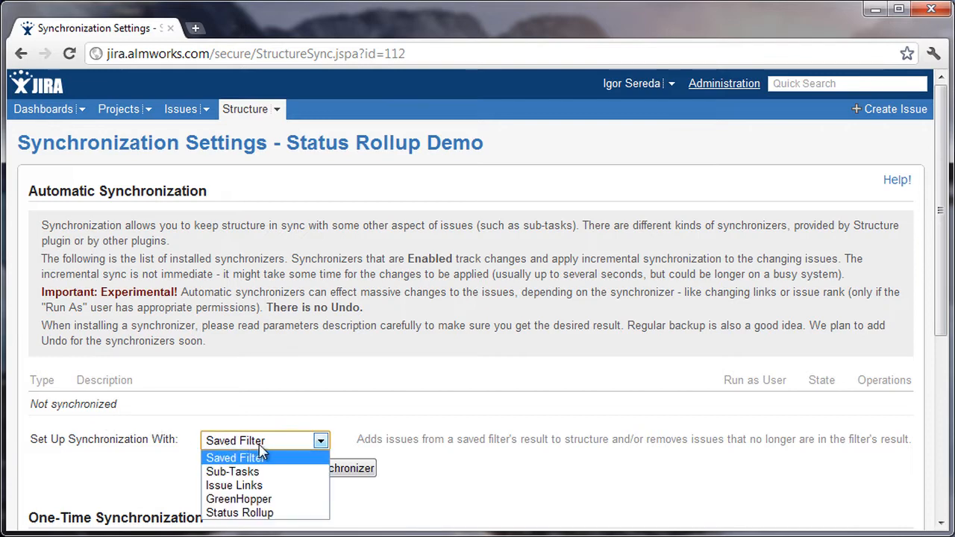
{"action": "left_click", "coordinate": [276, 513]}
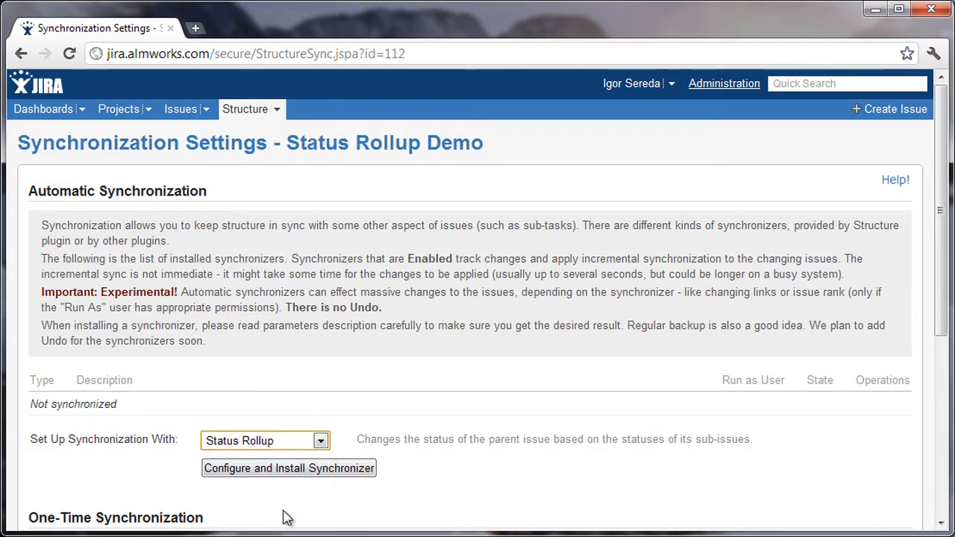
{"action": "left_click", "coordinate": [372, 470]}
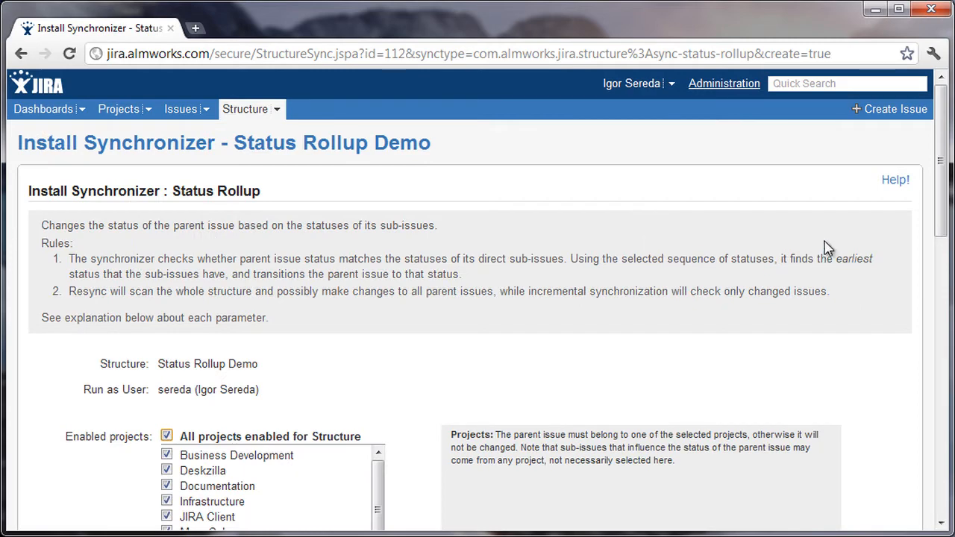
Create the synchronizer with Resolved as the rolled-up status and any possible transition allowed for it.
{"action": "left_click_drag", "start_coordinate": [944, 205], "coordinate": [940, 299]}
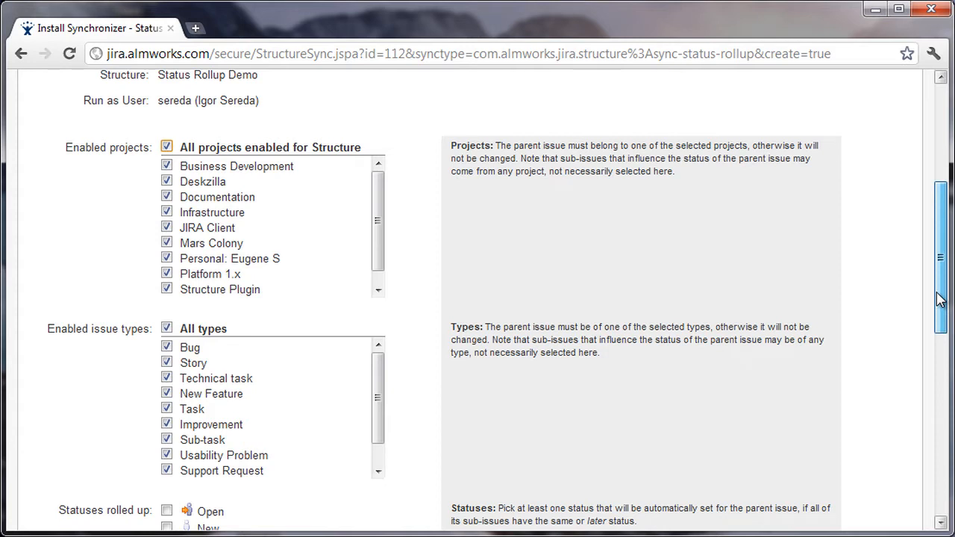
{"action": "left_click_drag", "start_coordinate": [940, 299], "coordinate": [941, 381]}
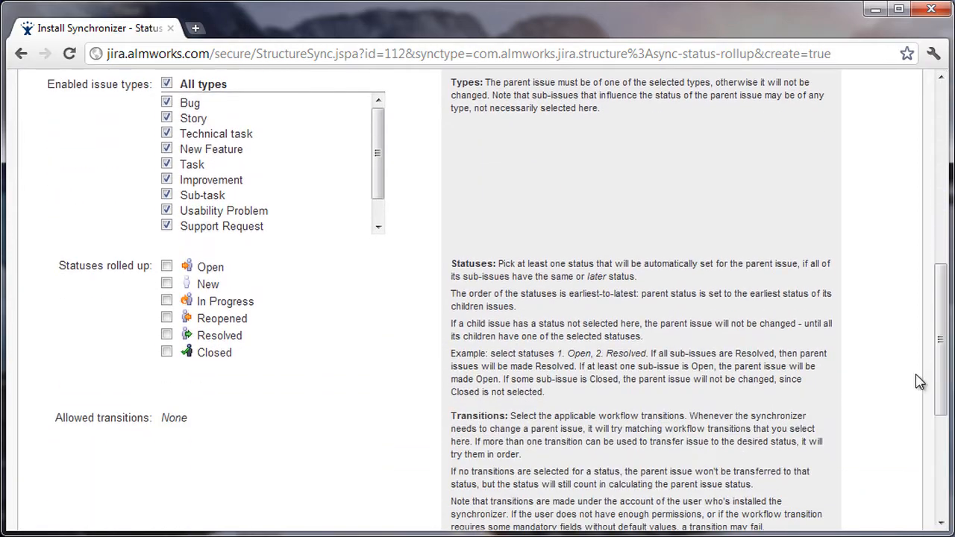
{"action": "left_click", "coordinate": [165, 335]}
{"action": "scroll", "coordinate": [416, 321], "scroll_direction": "down", "scroll_amount": 3}
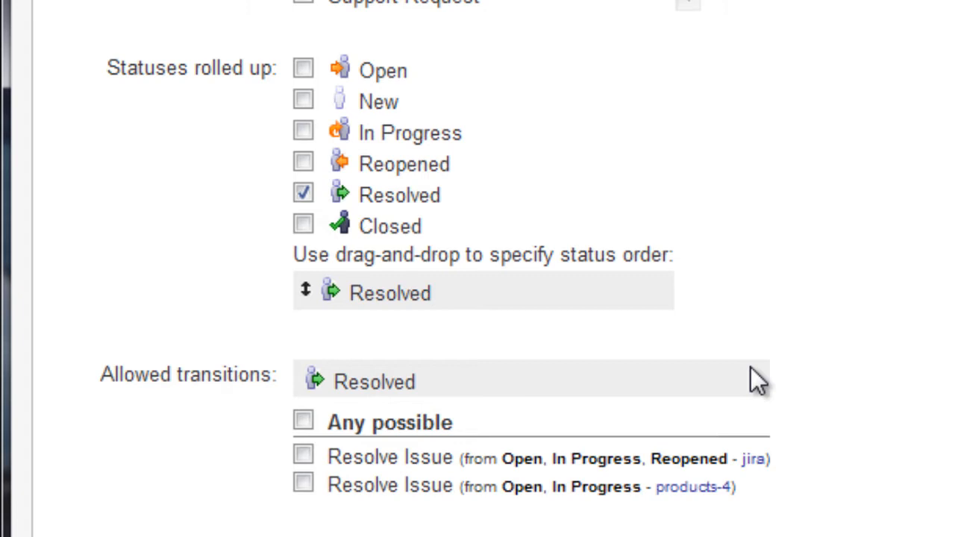
{"action": "left_click", "coordinate": [316, 420]}
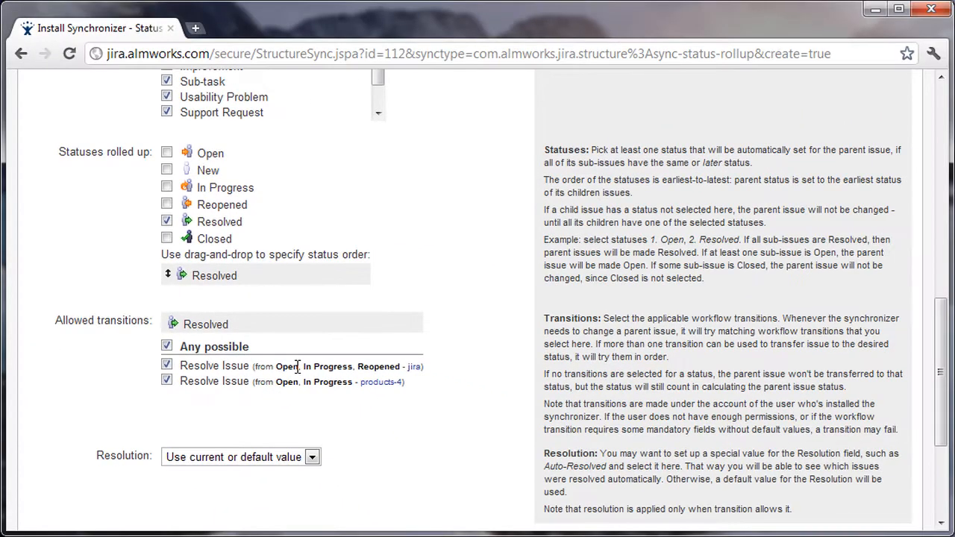
{"action": "scroll", "coordinate": [401, 366], "scroll_direction": "down", "scroll_amount": 2}
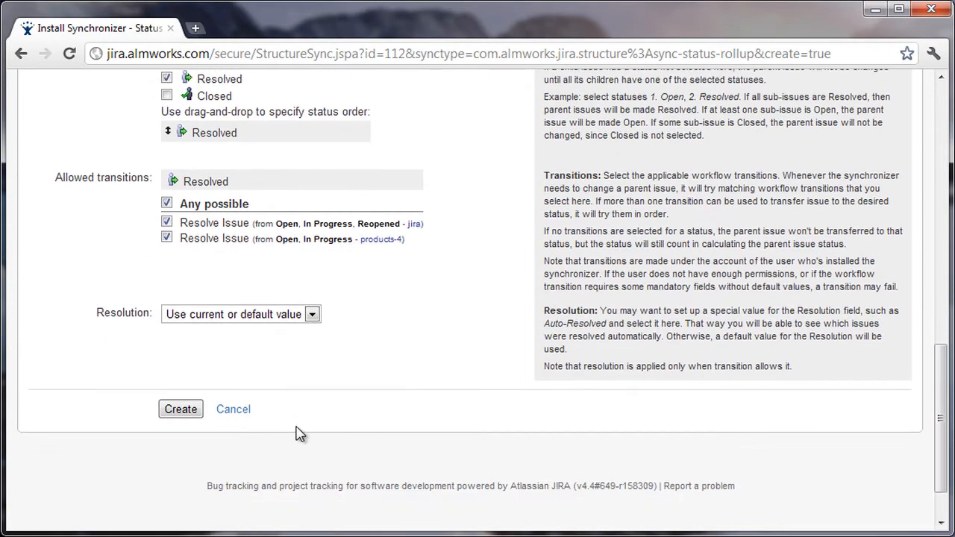
{"action": "left_click", "coordinate": [173, 410]}
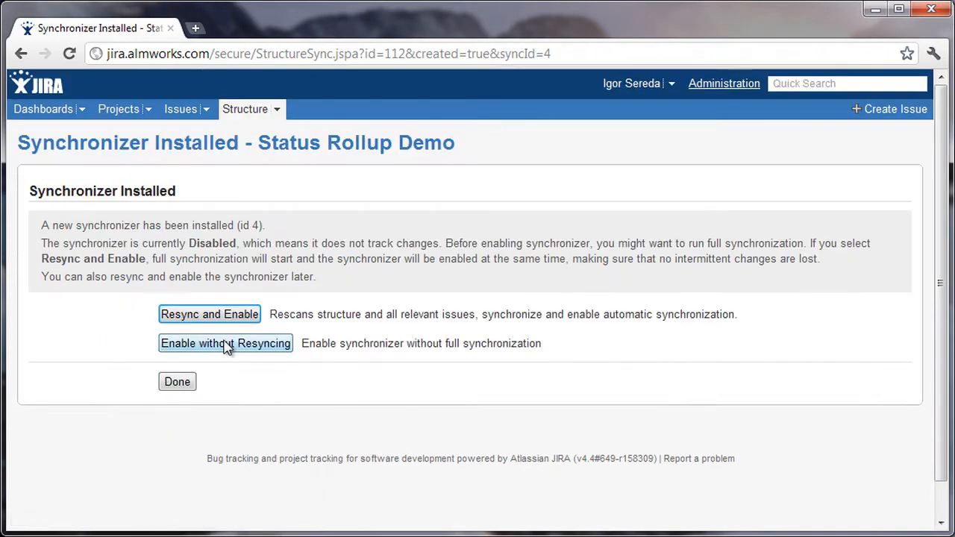
Run a full resync from Structure to Status Rollup and enable the new synchronizer.
{"action": "left_click", "coordinate": [257, 315]}
{"action": "scroll", "coordinate": [427, 407], "scroll_direction": "down", "scroll_amount": 3}
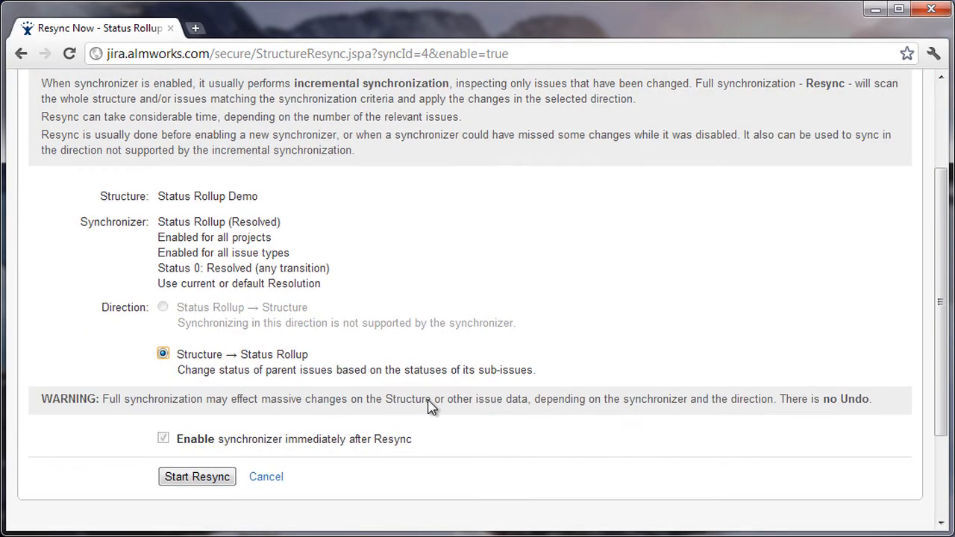
{"action": "left_click", "coordinate": [172, 455]}
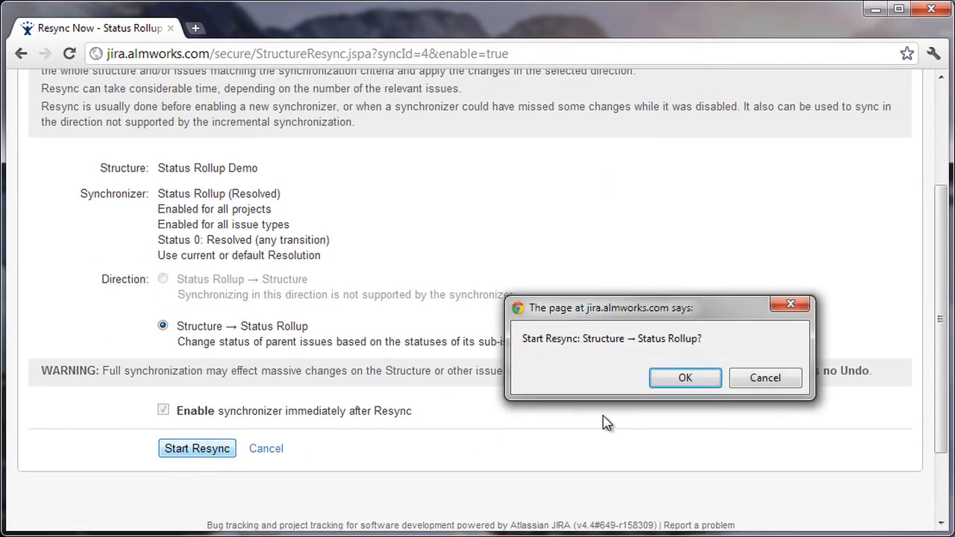
{"action": "left_click", "coordinate": [685, 378]}
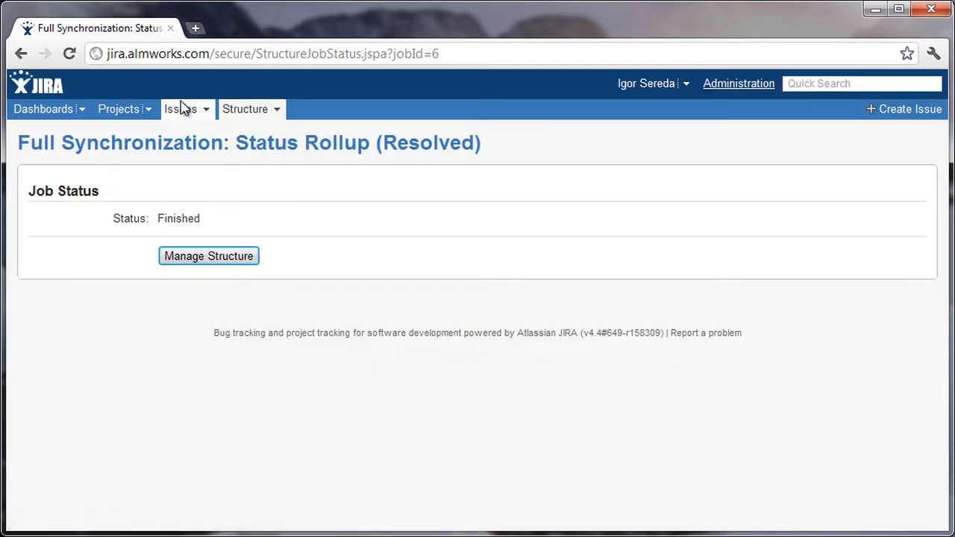
Return to the Status Rollup Demo structure and resolve the Tech A.1 issue with the resolution Fixed.
{"action": "left_click", "coordinate": [261, 112]}
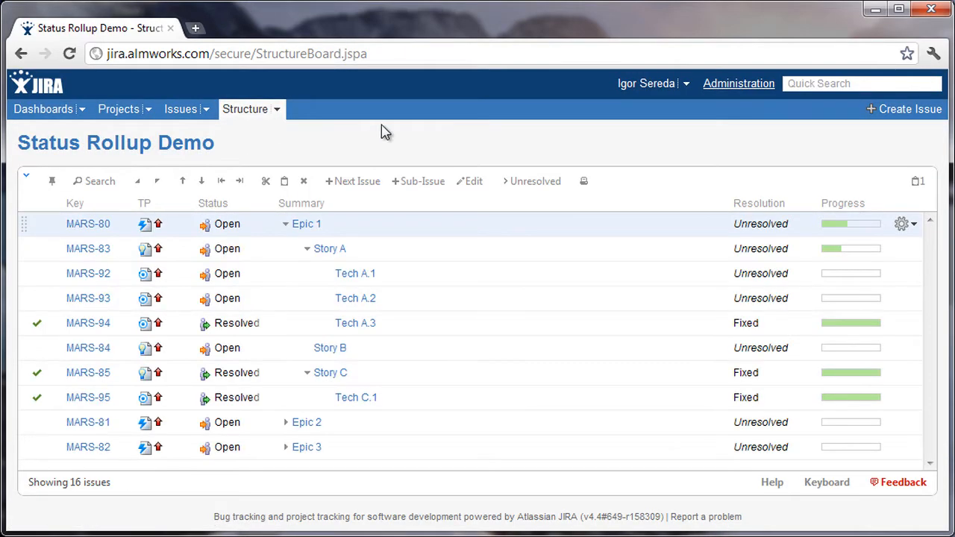
{"action": "left_click", "coordinate": [426, 329]}
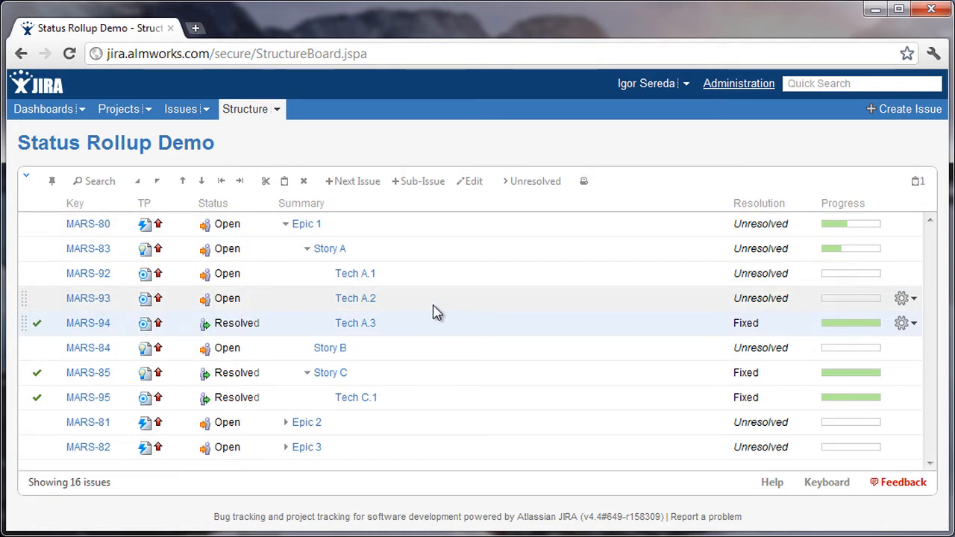
{"action": "left_click", "coordinate": [433, 306]}
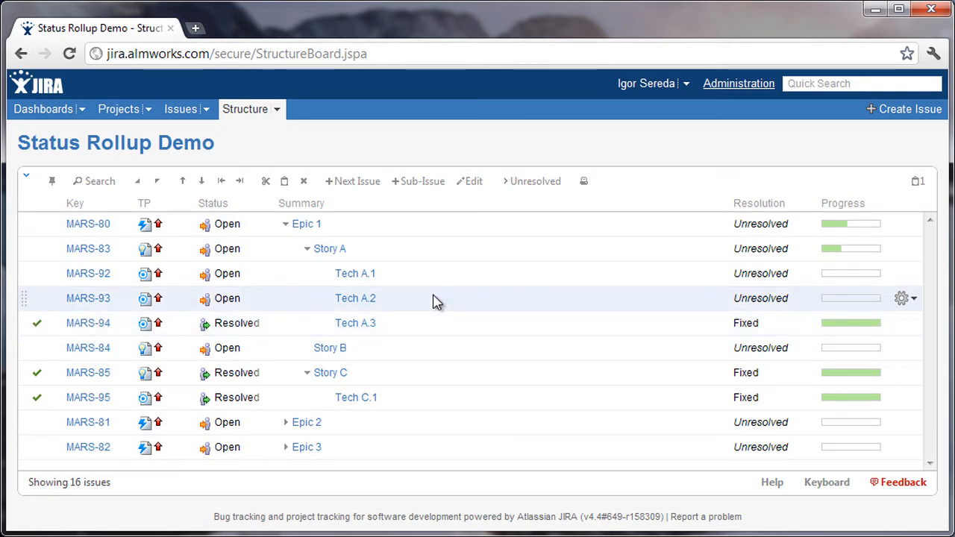
{"action": "left_click", "coordinate": [438, 278]}
{"action": "left_click", "coordinate": [912, 277]}
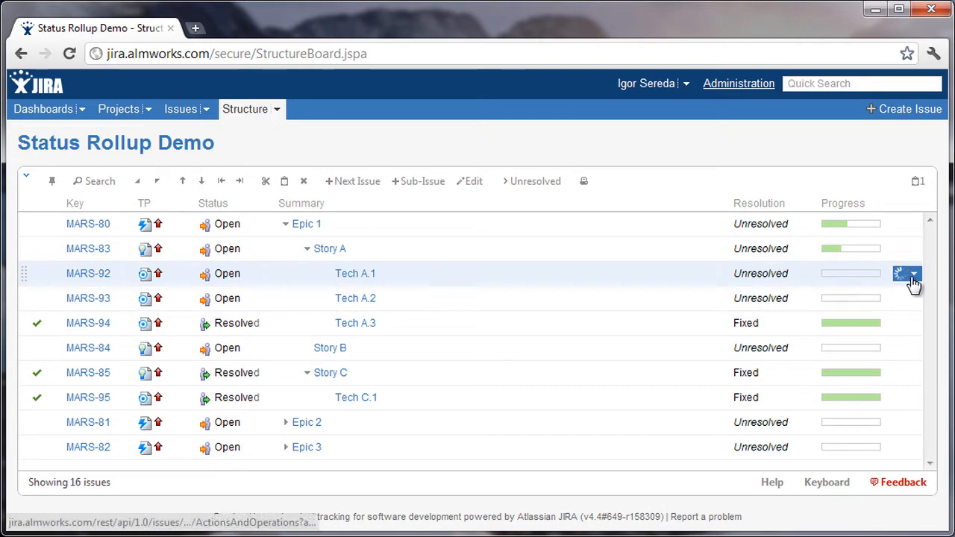
{"action": "left_click", "coordinate": [801, 338]}
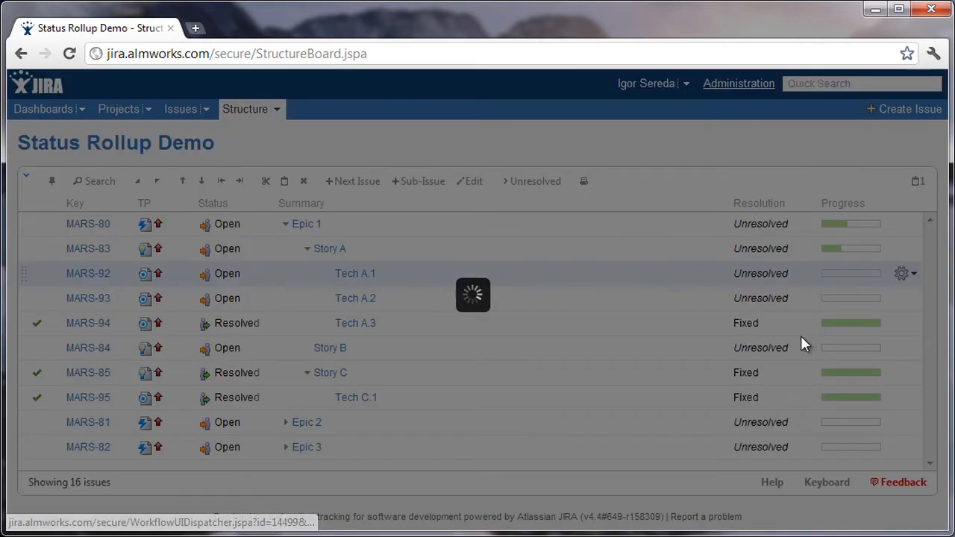
{"action": "left_click", "coordinate": [744, 481]}
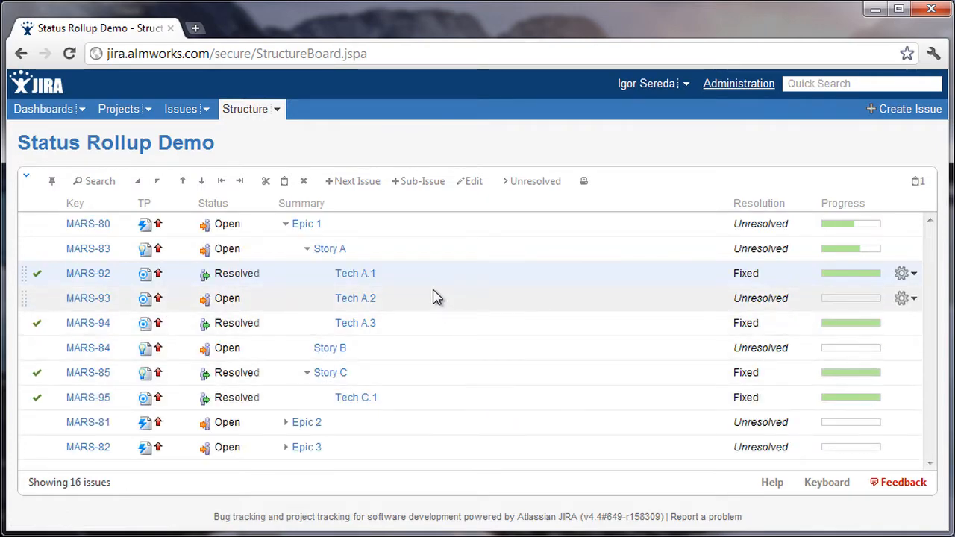
Resolve the Tech A.2 and Story B issues with the resolution Fixed.
{"action": "left_click", "coordinate": [910, 300]}
{"action": "left_click", "coordinate": [844, 365]}
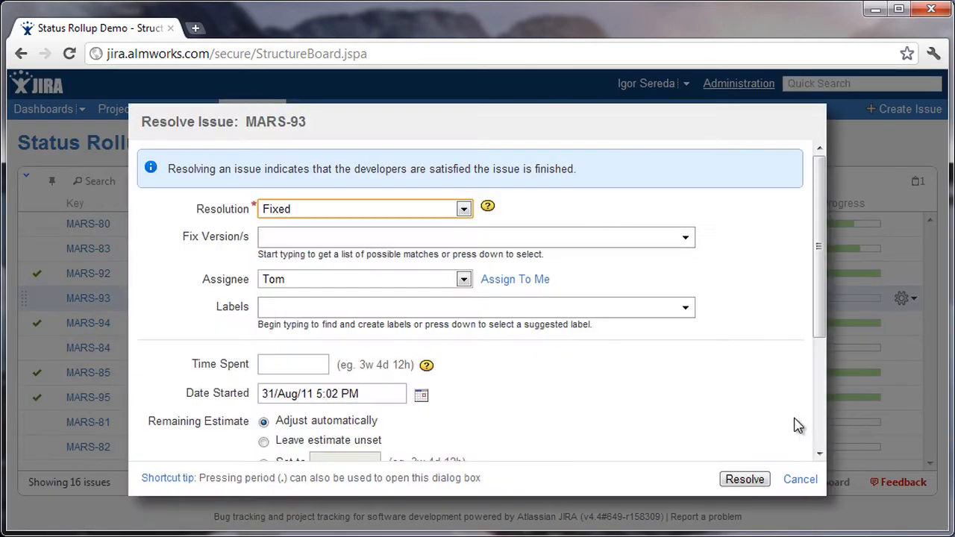
{"action": "left_click", "coordinate": [744, 479]}
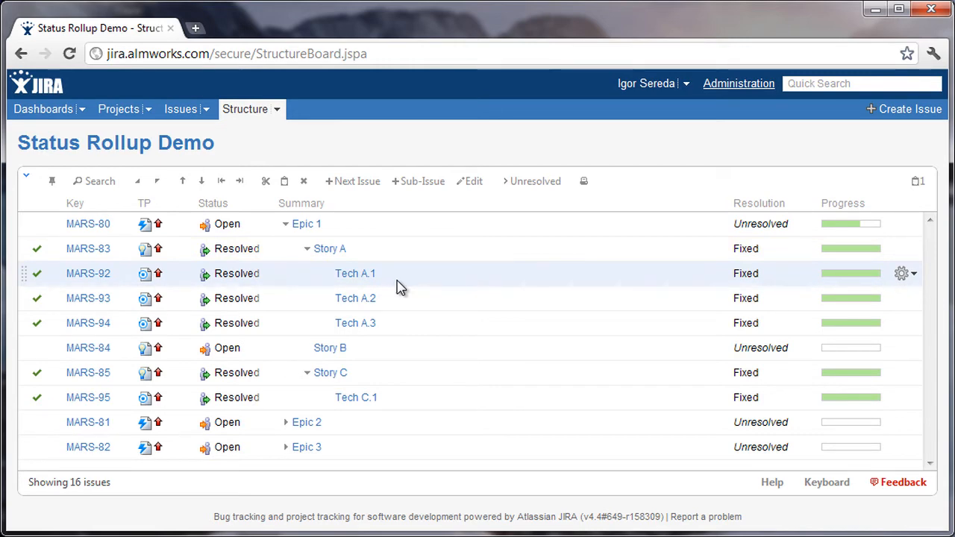
{"action": "left_click", "coordinate": [404, 352]}
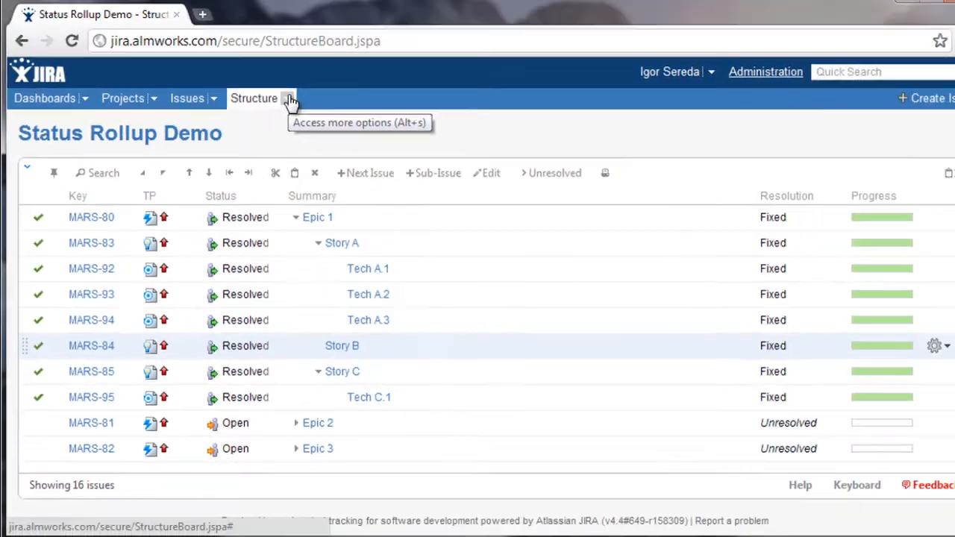
Delete the Status Rollup (Resolved) synchronizer from the Status Rollup Demo structure.
{"action": "left_click", "coordinate": [277, 109]}
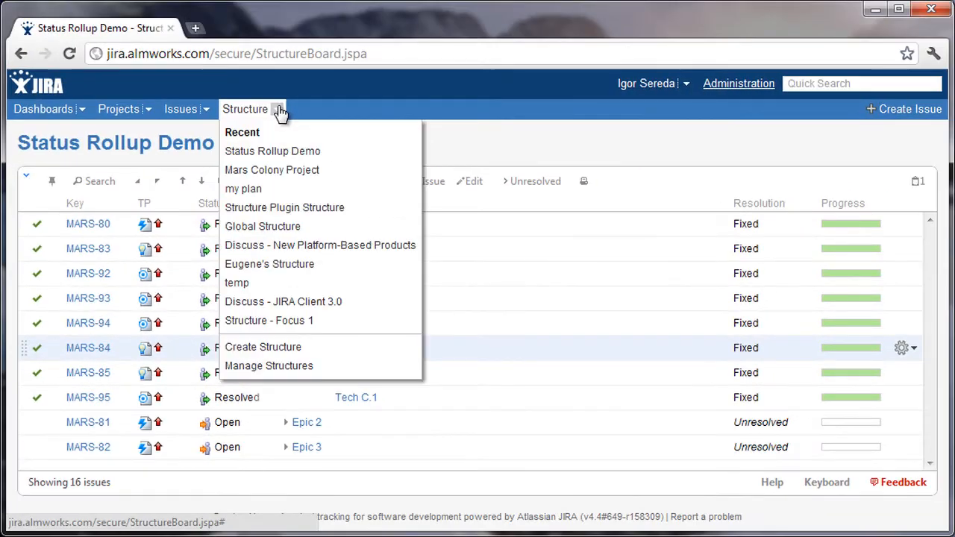
{"action": "left_click", "coordinate": [313, 373]}
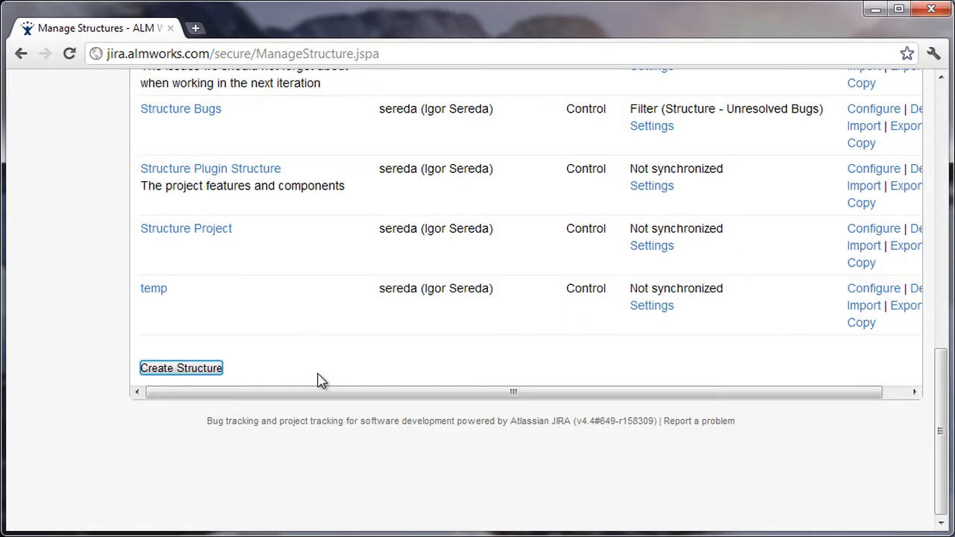
{"action": "scroll", "coordinate": [356, 339], "scroll_direction": "up", "scroll_amount": 3}
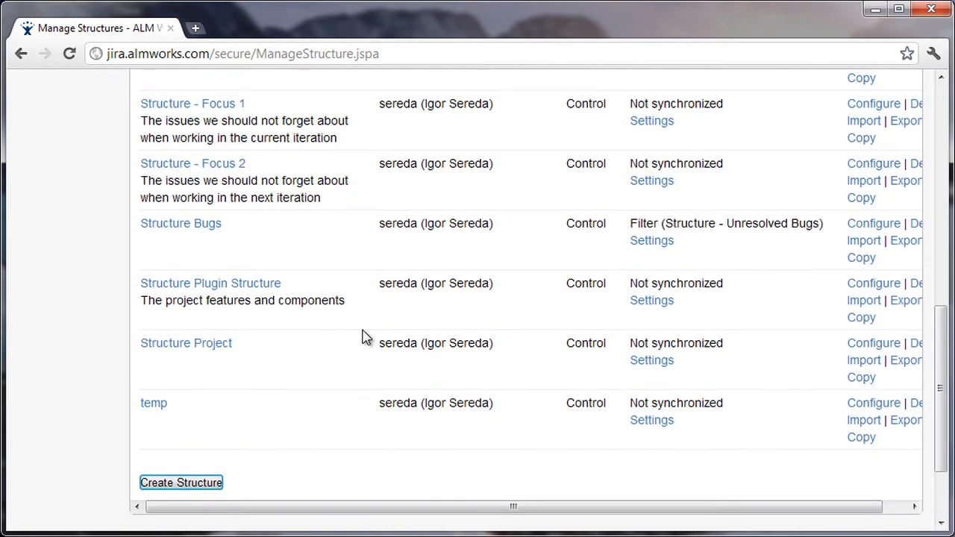
{"action": "scroll", "coordinate": [637, 305], "scroll_direction": "up", "scroll_amount": 2}
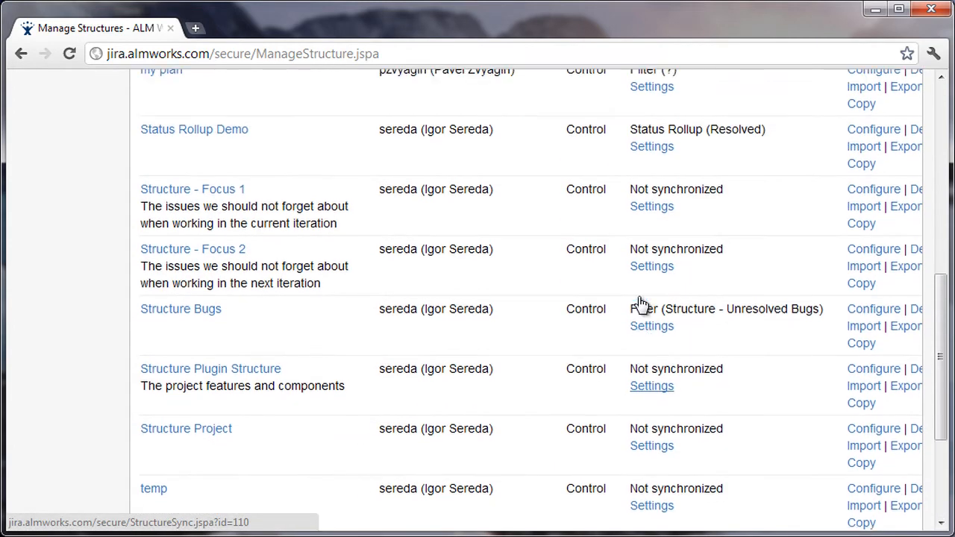
{"action": "left_click", "coordinate": [672, 149]}
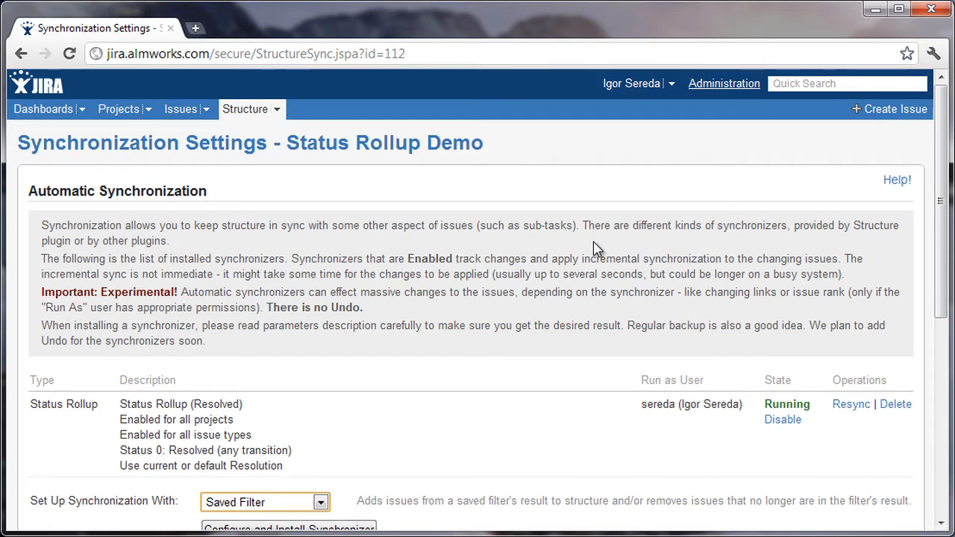
{"action": "scroll", "coordinate": [597, 248], "scroll_direction": "down", "scroll_amount": 1}
{"action": "left_click", "coordinate": [891, 377]}
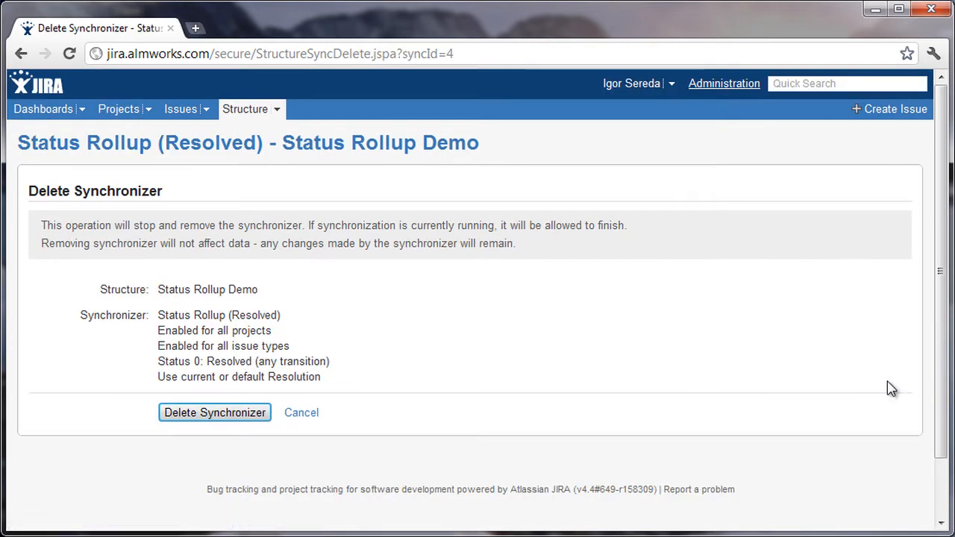
{"action": "left_click", "coordinate": [242, 415]}
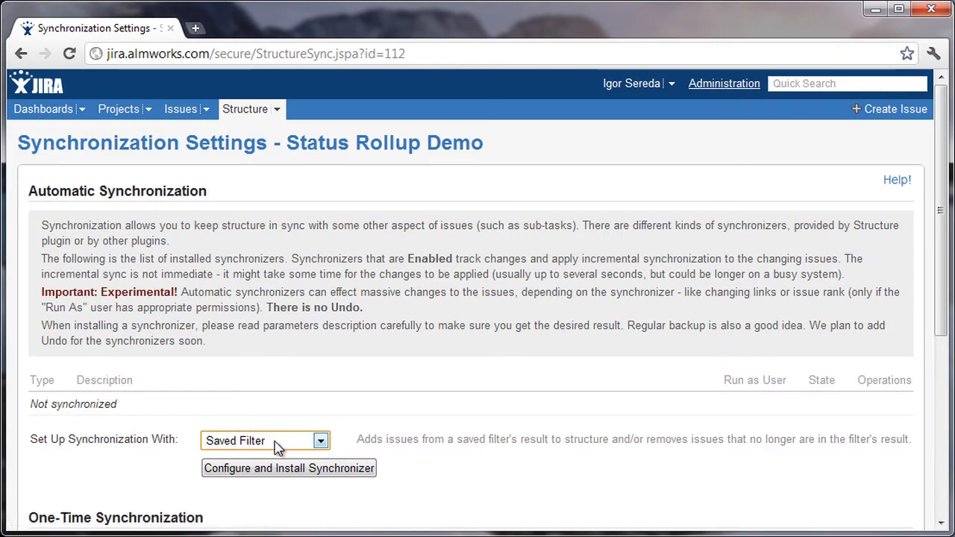
Start configuring a new Status Rollup synchronizer to replace the deleted one.
{"action": "left_click", "coordinate": [278, 447]}
{"action": "left_click", "coordinate": [276, 512]}
{"action": "left_click", "coordinate": [358, 469]}
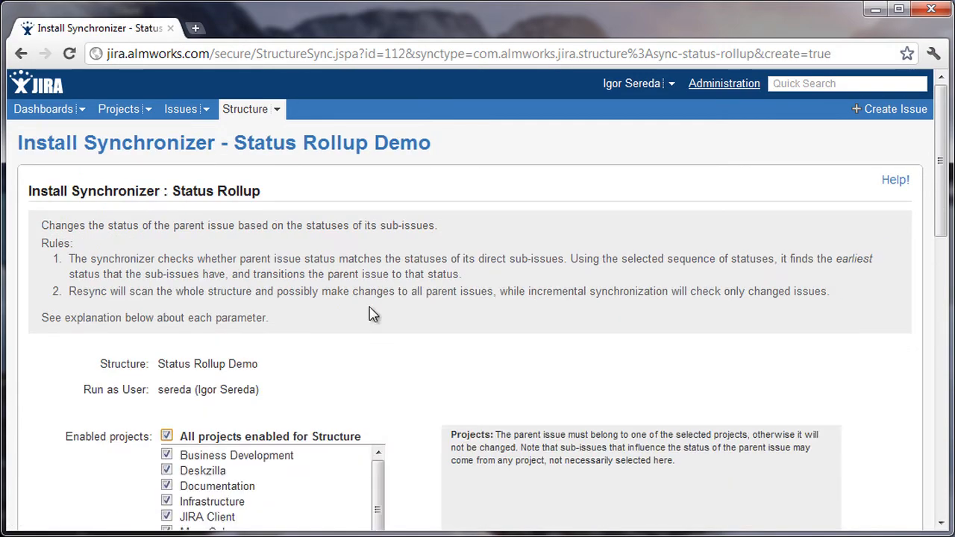
Select Open, New, Resolved and Closed as the rolled-up statuses and place New before Open in the status order.
{"action": "scroll", "coordinate": [373, 313], "scroll_direction": "down", "scroll_amount": 8}
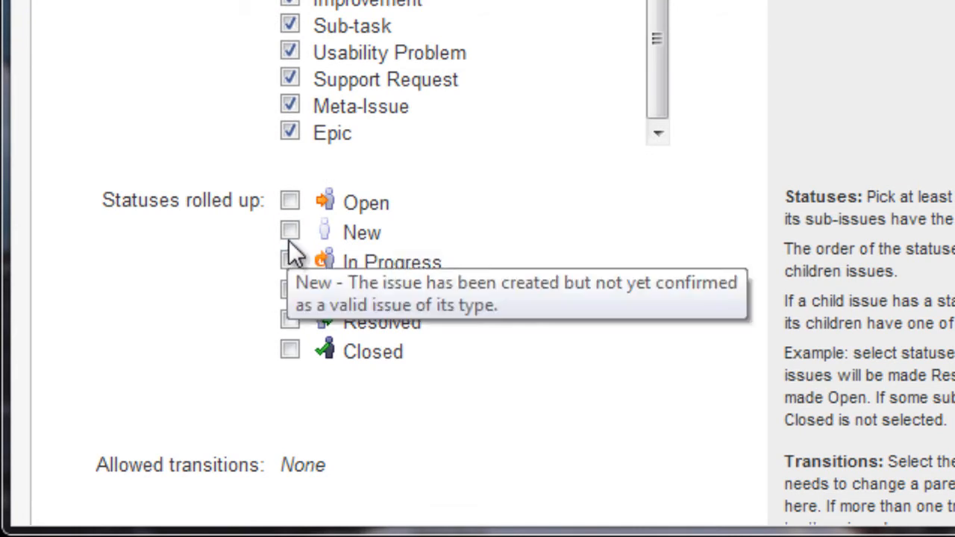
{"action": "left_click", "coordinate": [291, 200]}
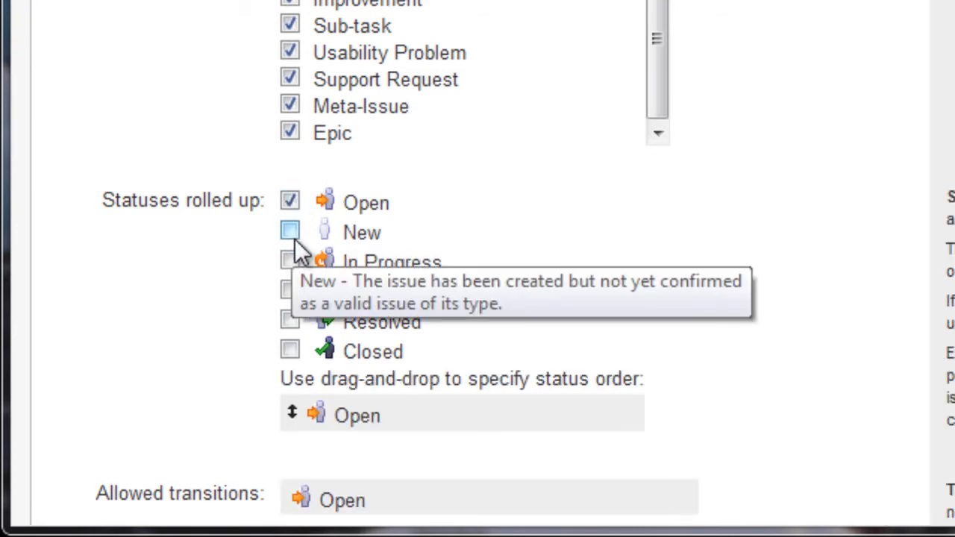
{"action": "left_click", "coordinate": [292, 235]}
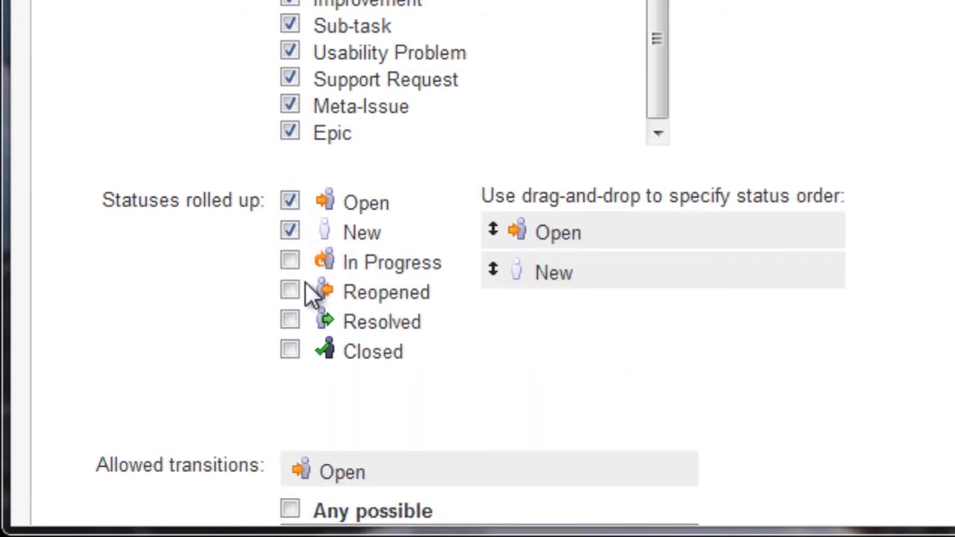
{"action": "left_click", "coordinate": [292, 321]}
{"action": "scroll", "coordinate": [557, 275], "scroll_direction": "down", "scroll_amount": 2}
{"action": "left_click", "coordinate": [289, 202]}
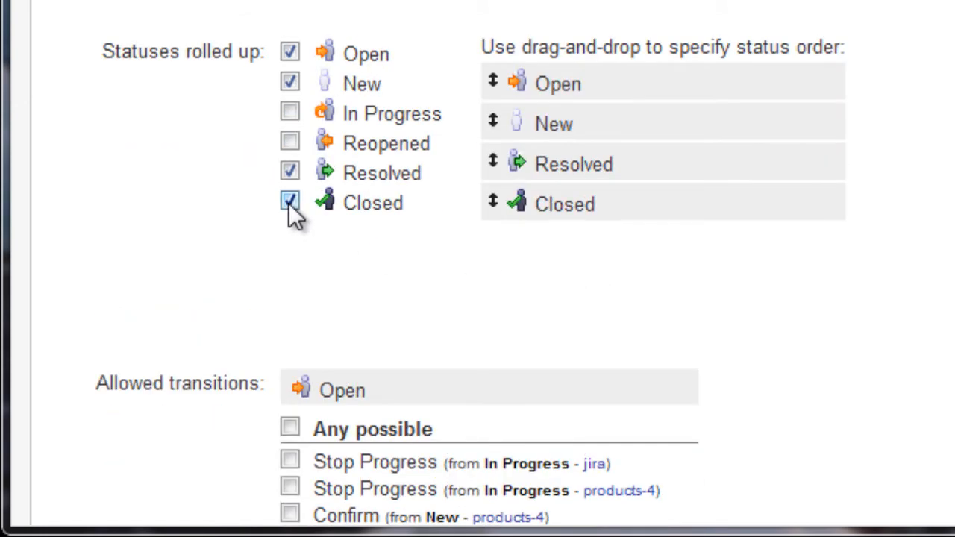
{"action": "left_click_drag", "start_coordinate": [690, 127], "coordinate": [689, 85]}
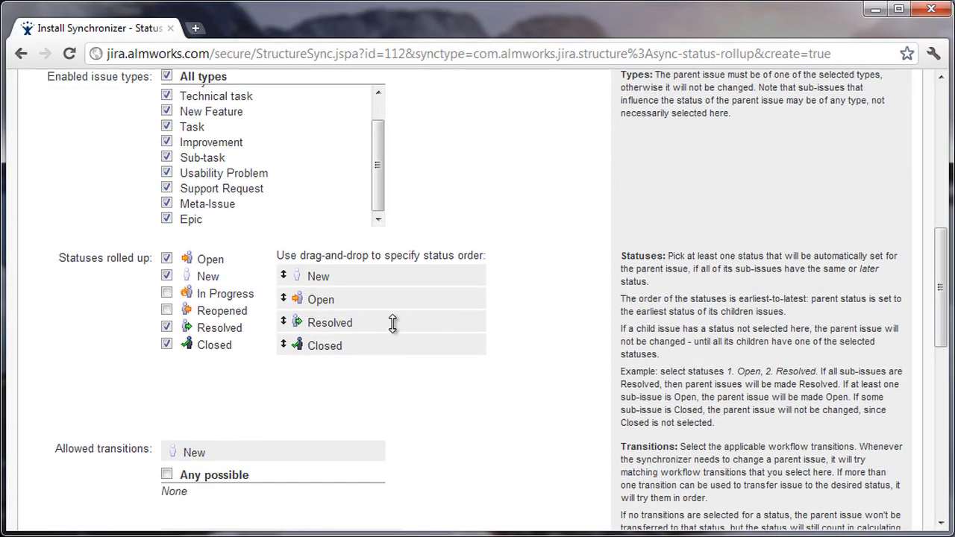
Allow the Reopen Issue transition for Open and any possible transition for Resolved and Closed.
{"action": "scroll", "coordinate": [398, 327], "scroll_direction": "down", "scroll_amount": 3}
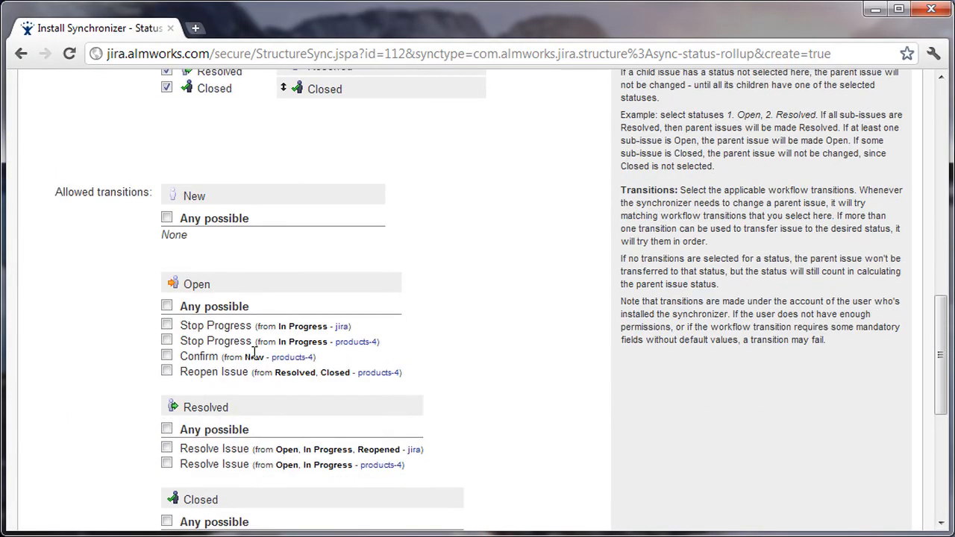
{"action": "left_click", "coordinate": [167, 371]}
{"action": "scroll", "coordinate": [168, 371], "scroll_direction": "down", "scroll_amount": 2}
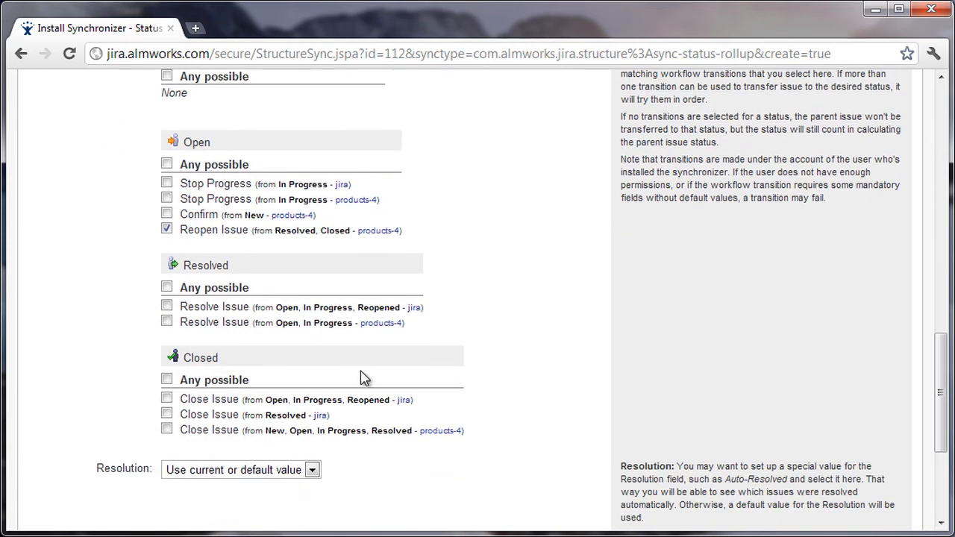
{"action": "left_click", "coordinate": [167, 321]}
{"action": "left_click", "coordinate": [167, 306]}
{"action": "left_click", "coordinate": [167, 287]}
{"action": "left_click", "coordinate": [167, 380]}
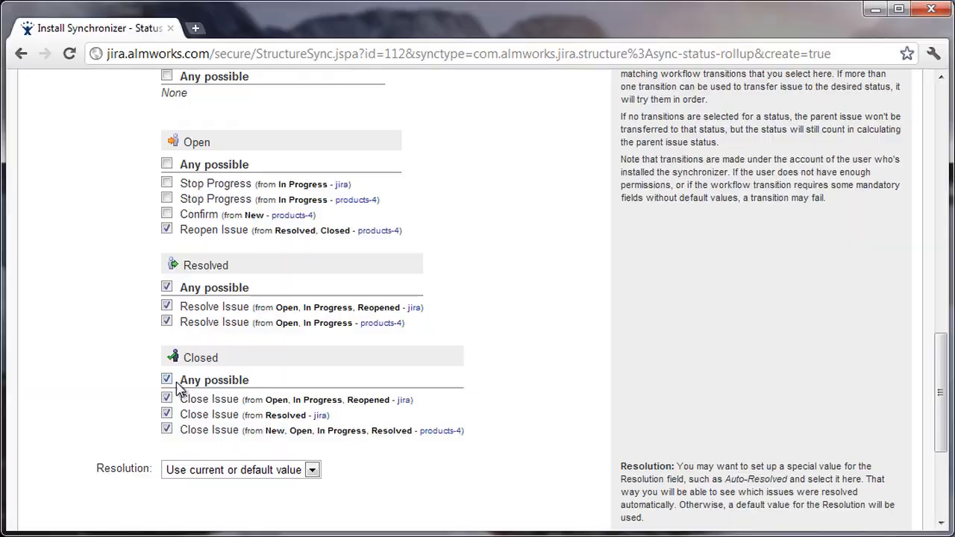
Create the synchronizer and run a full resync in the Structure → Status Rollup direction.
{"action": "scroll", "coordinate": [290, 405], "scroll_direction": "down", "scroll_amount": 2}
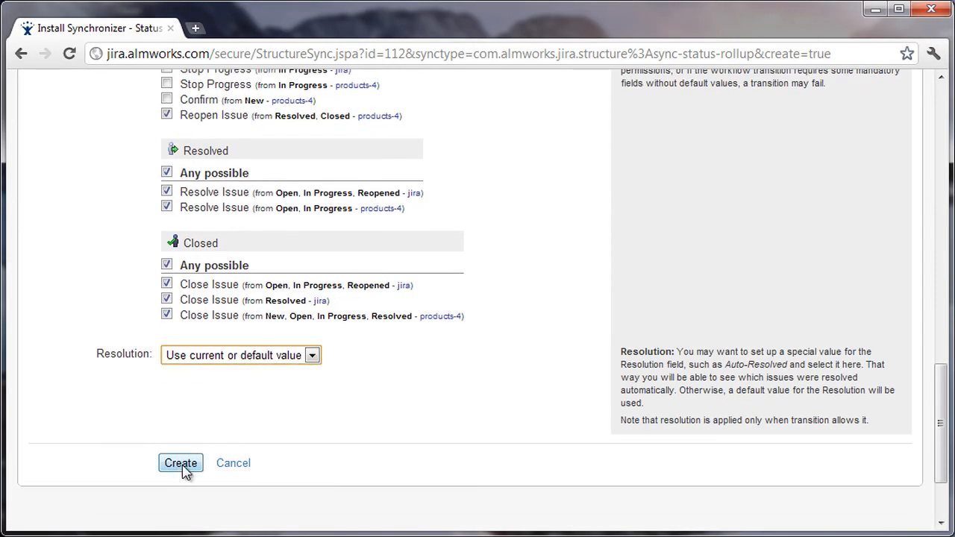
{"action": "left_click", "coordinate": [181, 463]}
{"action": "left_click", "coordinate": [226, 316]}
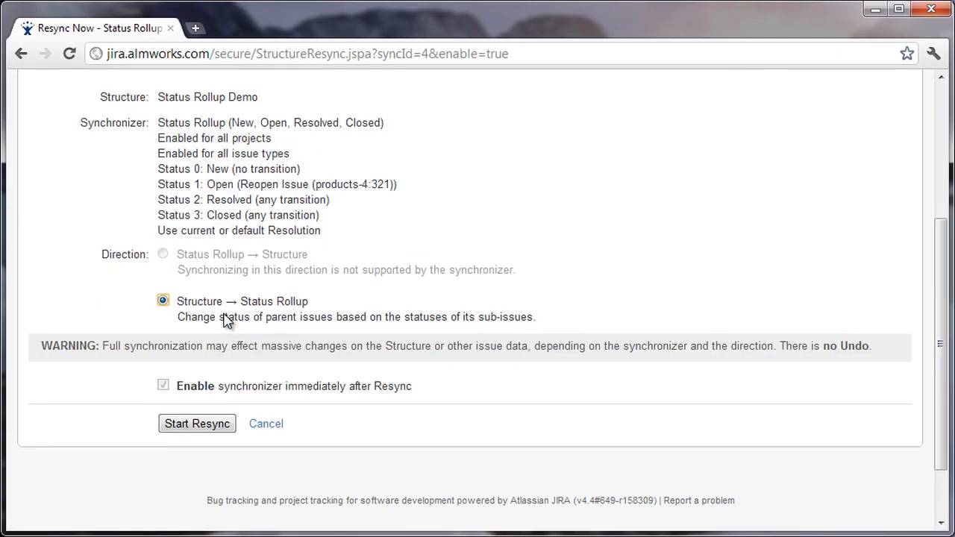
{"action": "left_click", "coordinate": [206, 424]}
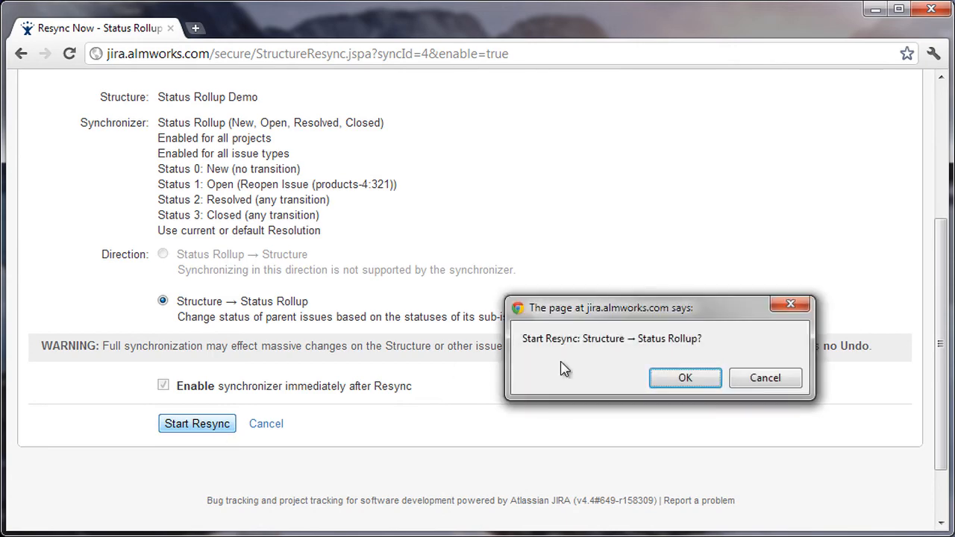
{"action": "left_click", "coordinate": [715, 386]}
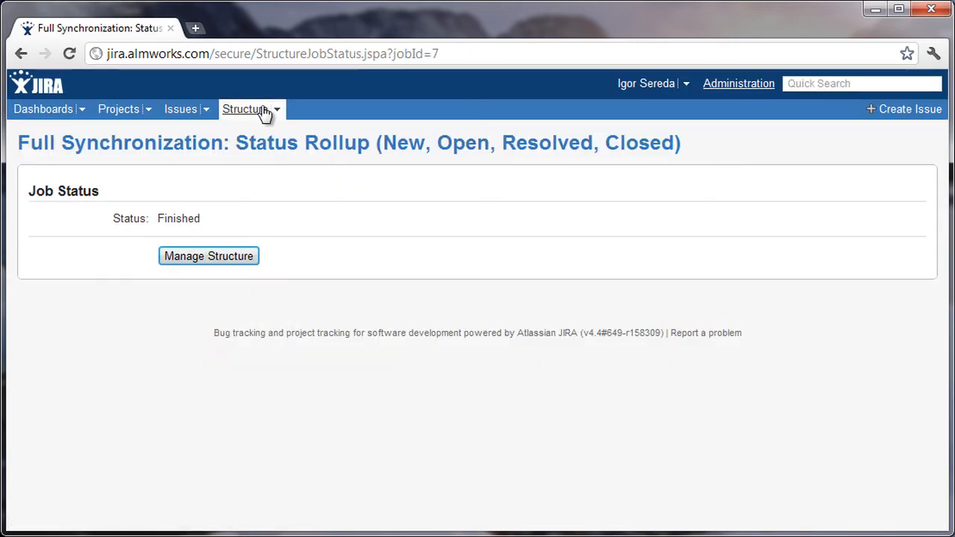
Return to the Status Rollup Demo structure and reopen the Tech C.1 issue.
{"action": "left_click", "coordinate": [250, 111]}
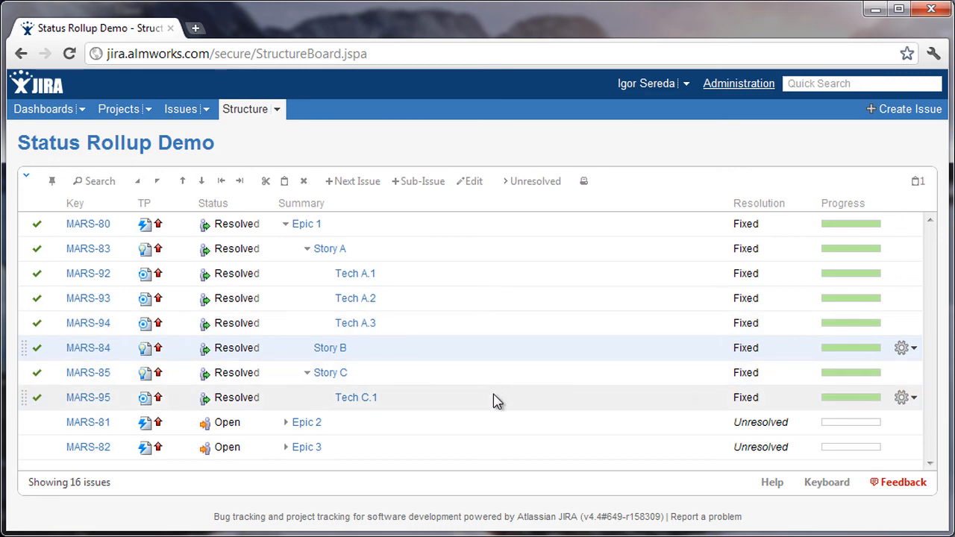
{"action": "left_click", "coordinate": [919, 400]}
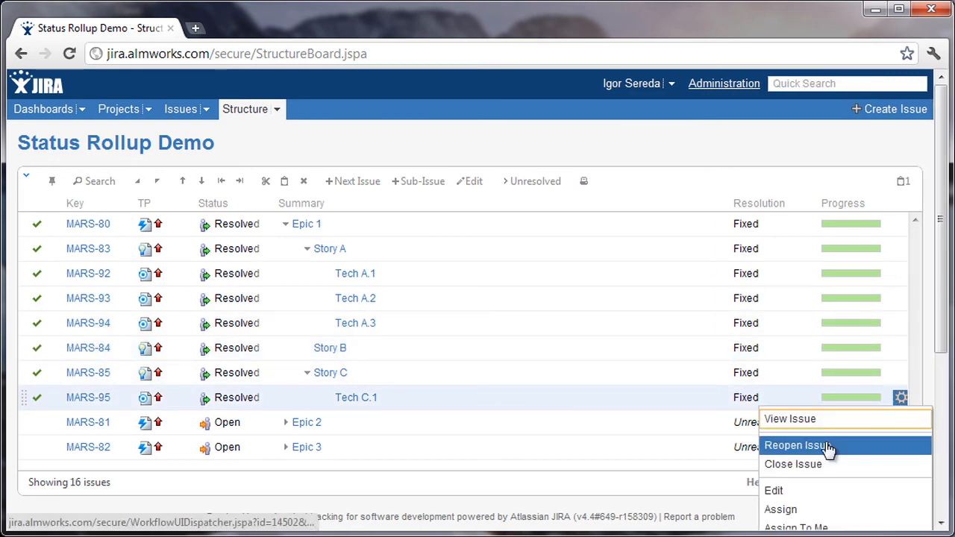
{"action": "left_click", "coordinate": [824, 448]}
{"action": "left_click", "coordinate": [729, 433]}
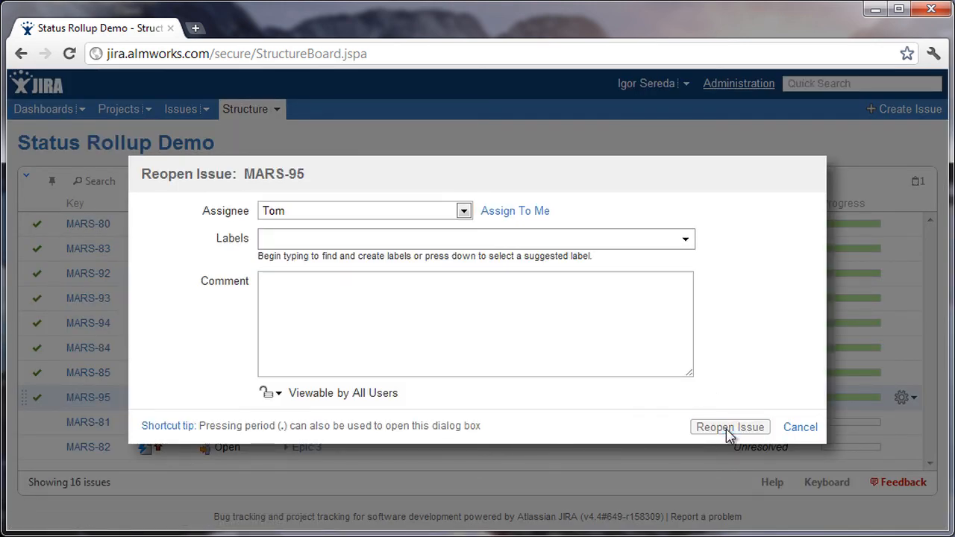